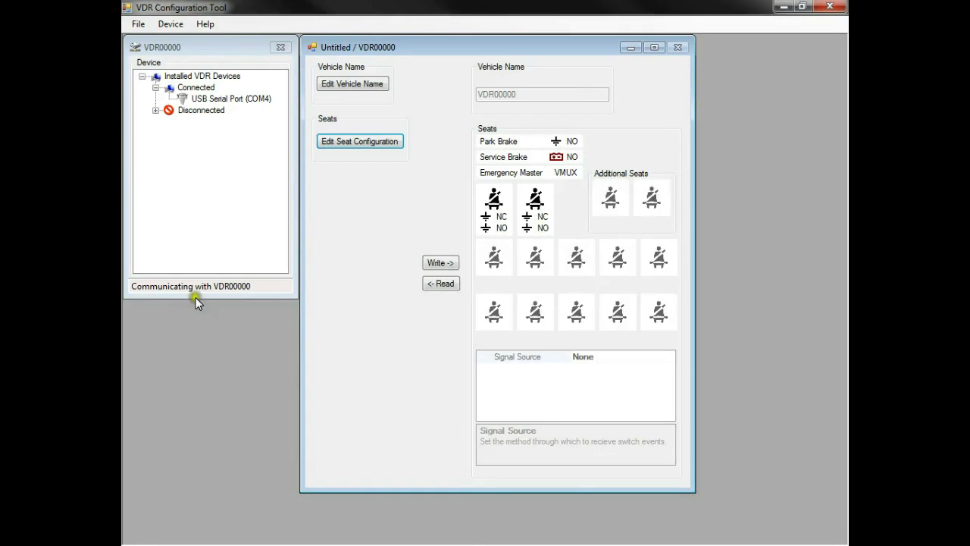
# Read the device's current seat configuration and save it as Original.vdrconfig
pyautogui.click(357, 144)
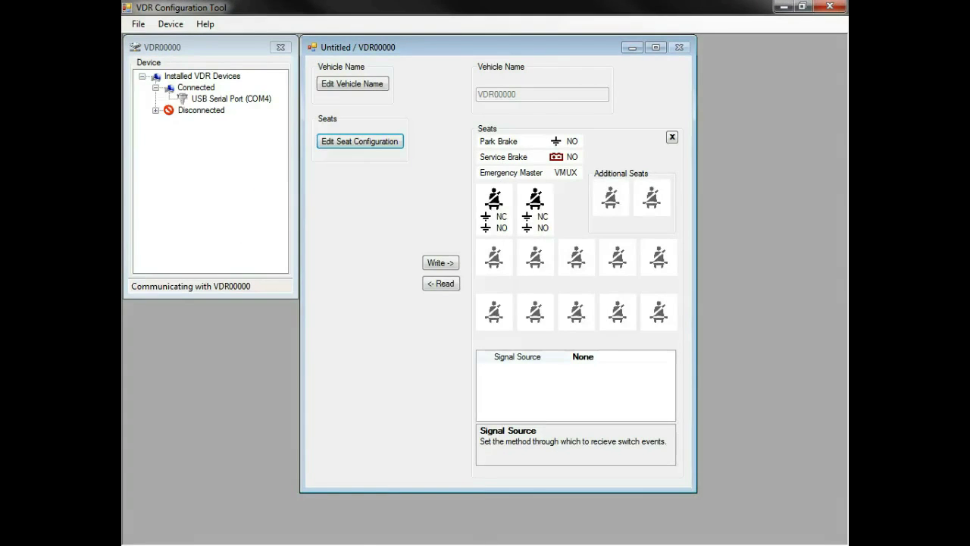
pyautogui.click(451, 289)
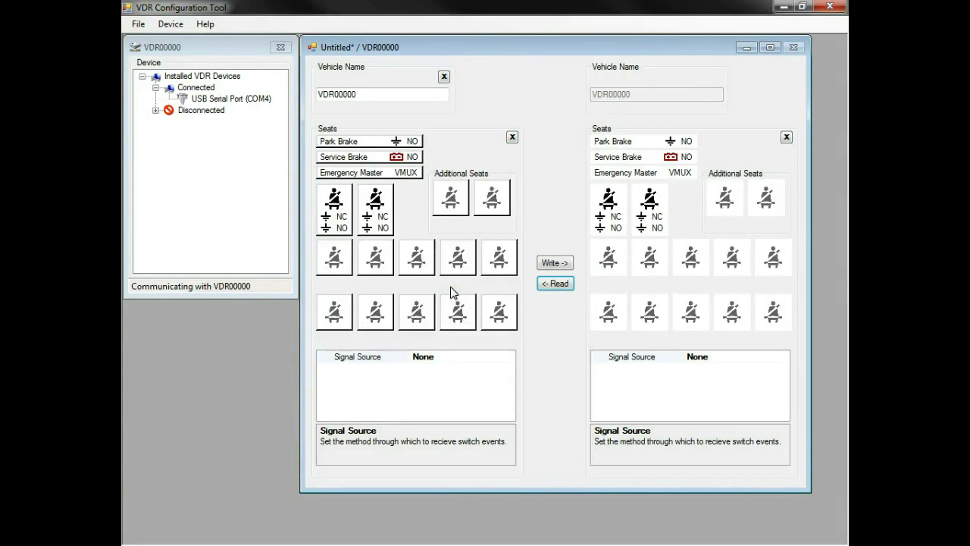
pyautogui.click(130, 27)
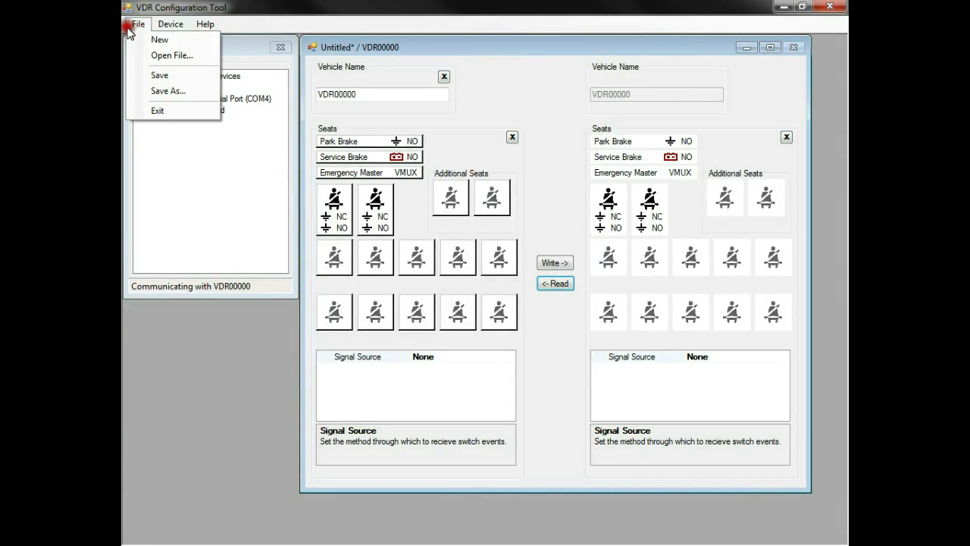
pyautogui.click(200, 95)
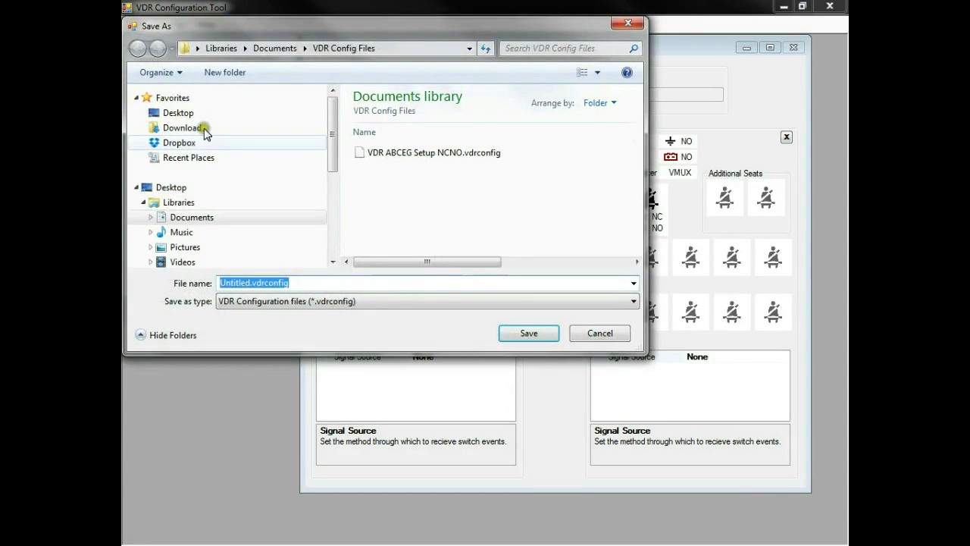
pyautogui.moveTo(249, 281); pyautogui.dragTo(163, 279)
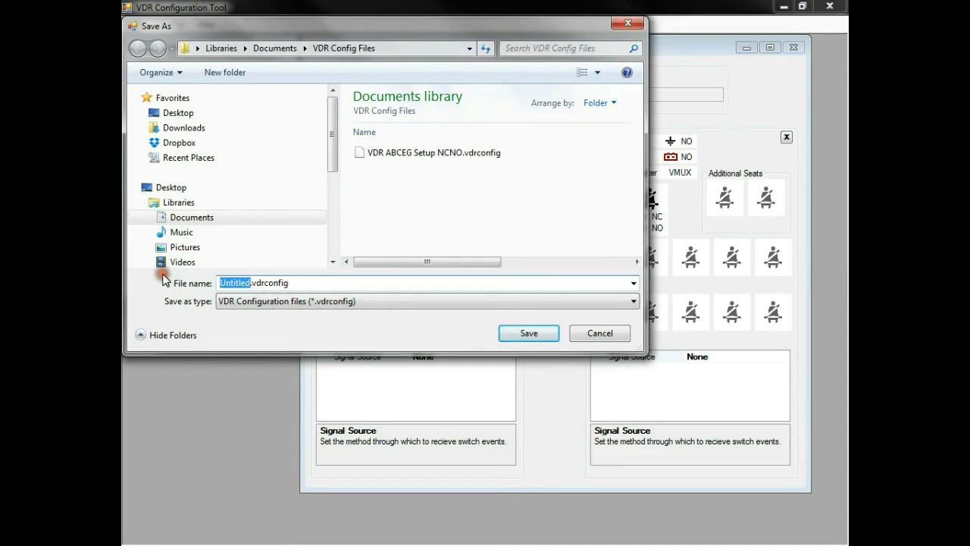
pyautogui.write('O')
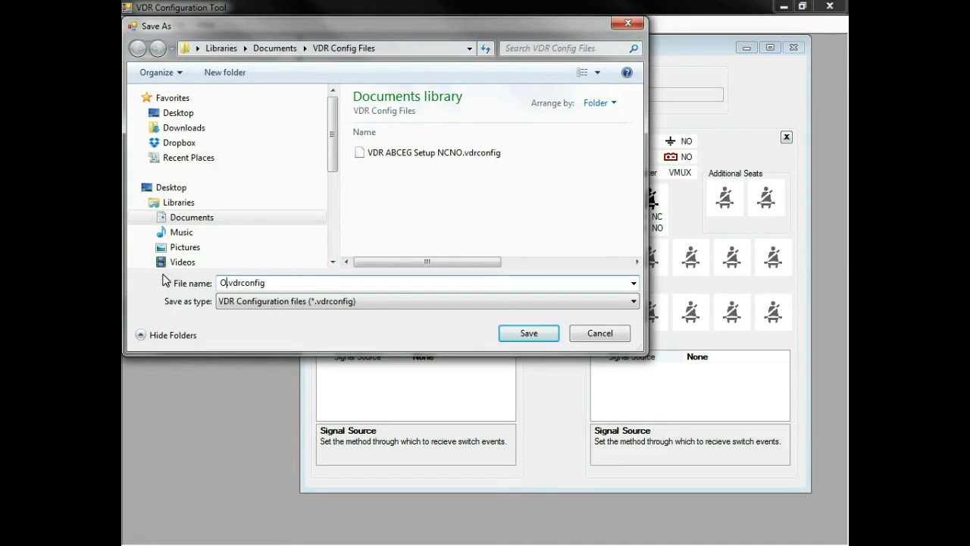
pyautogui.write('riginal')
pyautogui.click(546, 339)
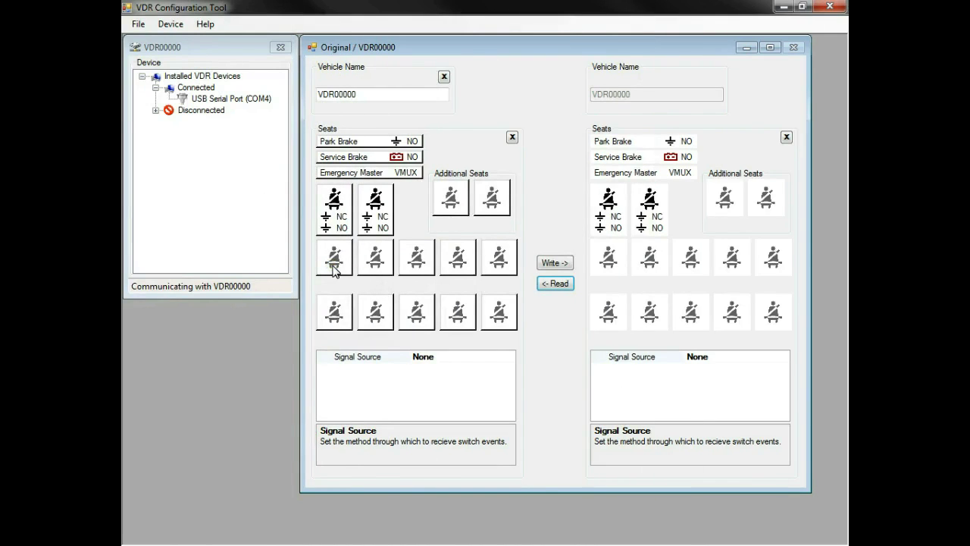
# Wire seat C to Pins B3 & B10 with Ground belted polarity, Normally Closed switch, Ground occupied polarity
pyautogui.click(334, 269)
pyautogui.click(440, 357)
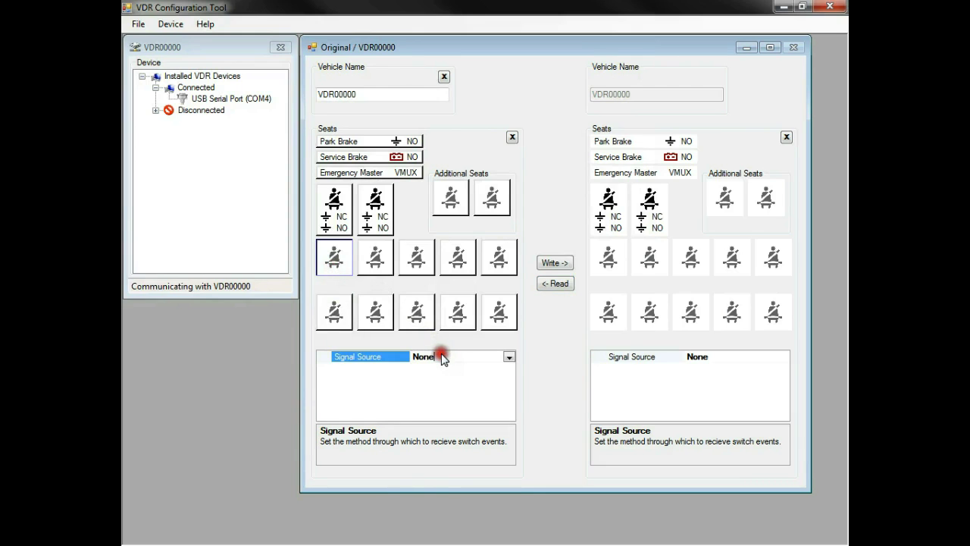
pyautogui.click(508, 356)
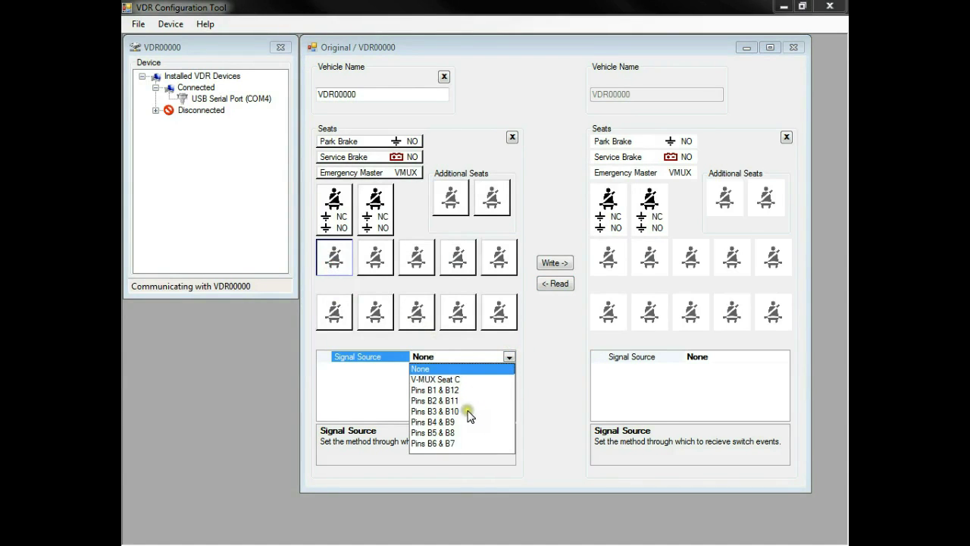
pyautogui.click(467, 410)
pyautogui.click(499, 369)
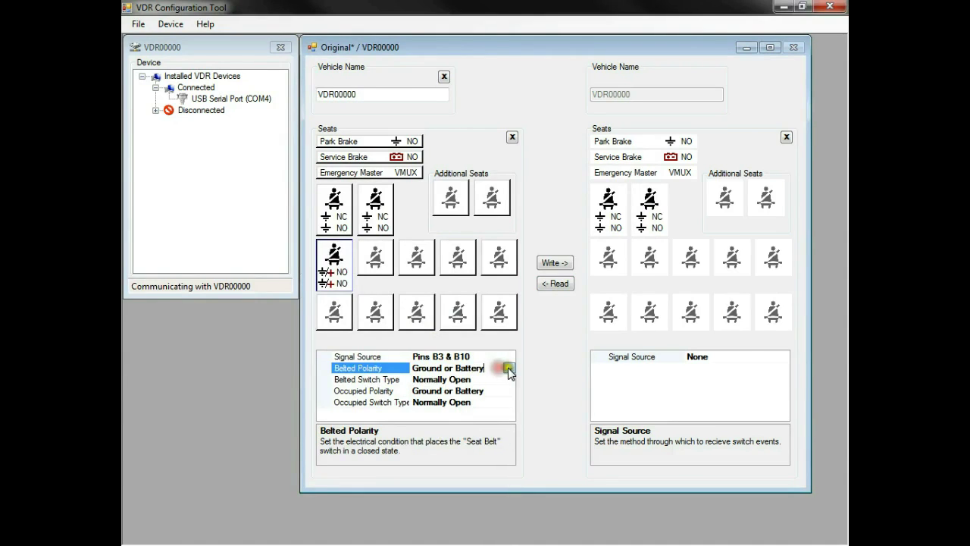
pyautogui.click(509, 368)
pyautogui.click(497, 379)
pyautogui.click(506, 378)
pyautogui.click(510, 379)
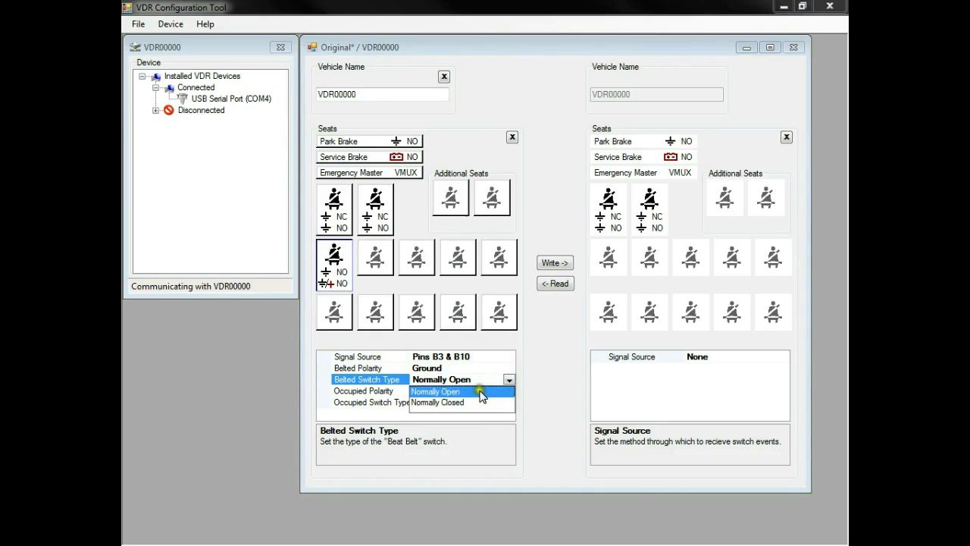
pyautogui.click(463, 403)
pyautogui.click(488, 390)
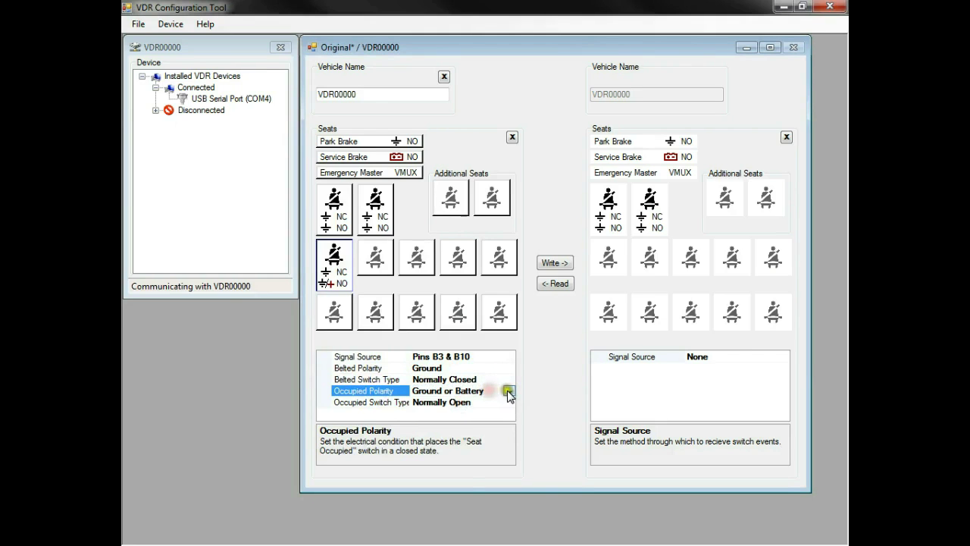
pyautogui.click(508, 391)
pyautogui.click(460, 403)
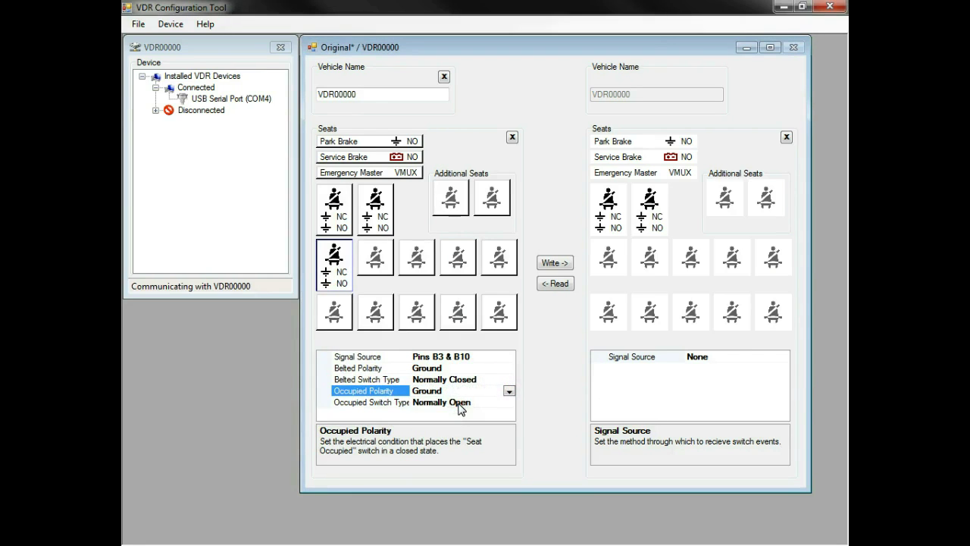
# Wire seat G to Pins B4 & B9 with Ground belted polarity, Normally Closed switch, Ground occupied polarity
pyautogui.click(498, 262)
pyautogui.click(508, 356)
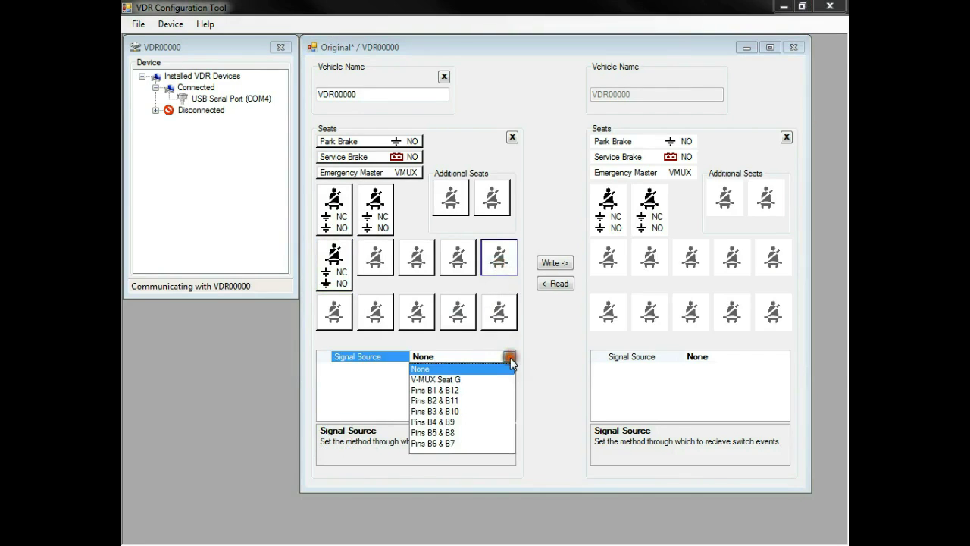
pyautogui.click(433, 422)
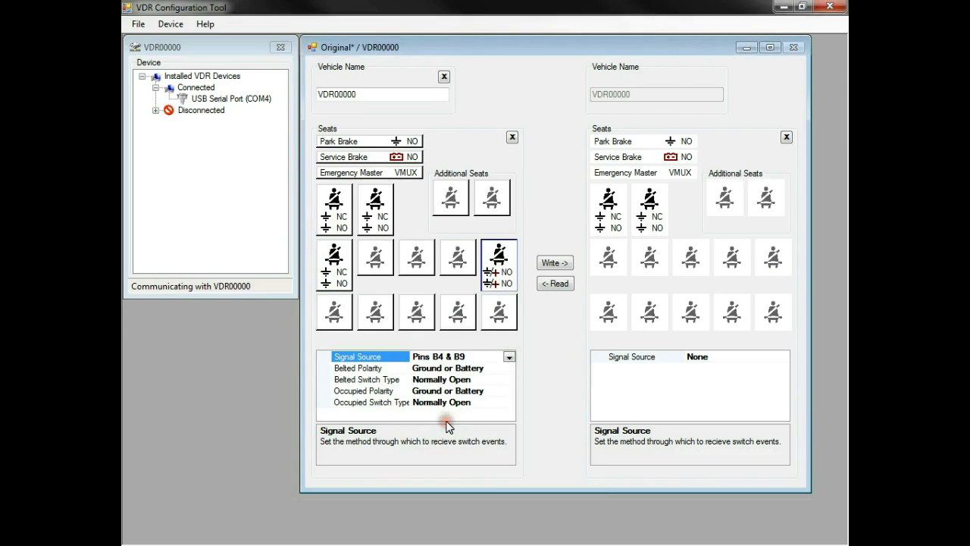
pyautogui.click(500, 368)
pyautogui.click(510, 368)
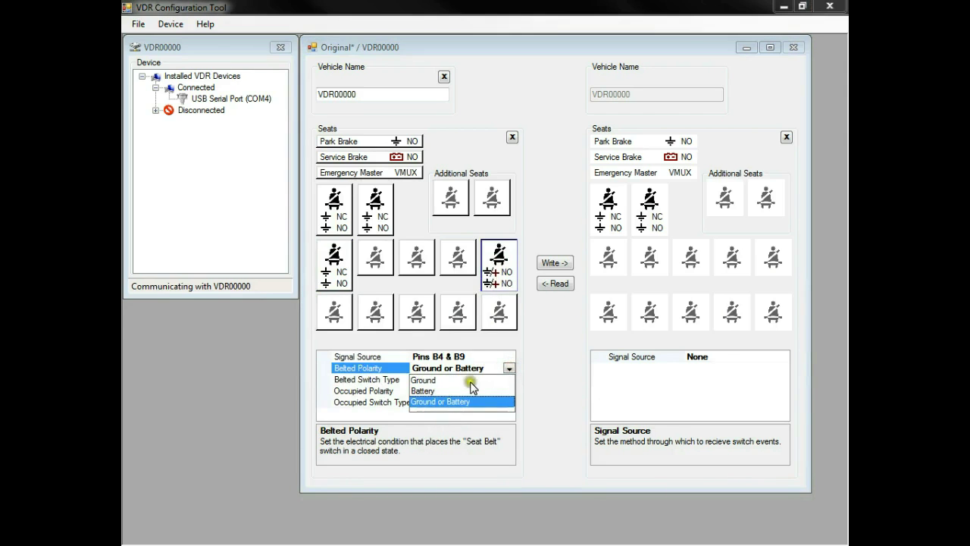
pyautogui.click(469, 382)
pyautogui.click(467, 379)
pyautogui.click(511, 378)
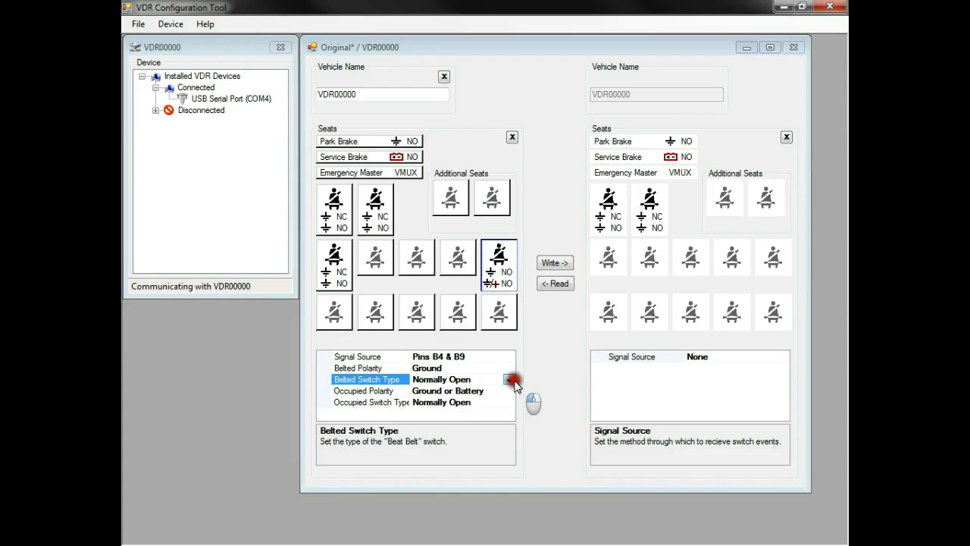
pyautogui.click(471, 402)
pyautogui.click(489, 392)
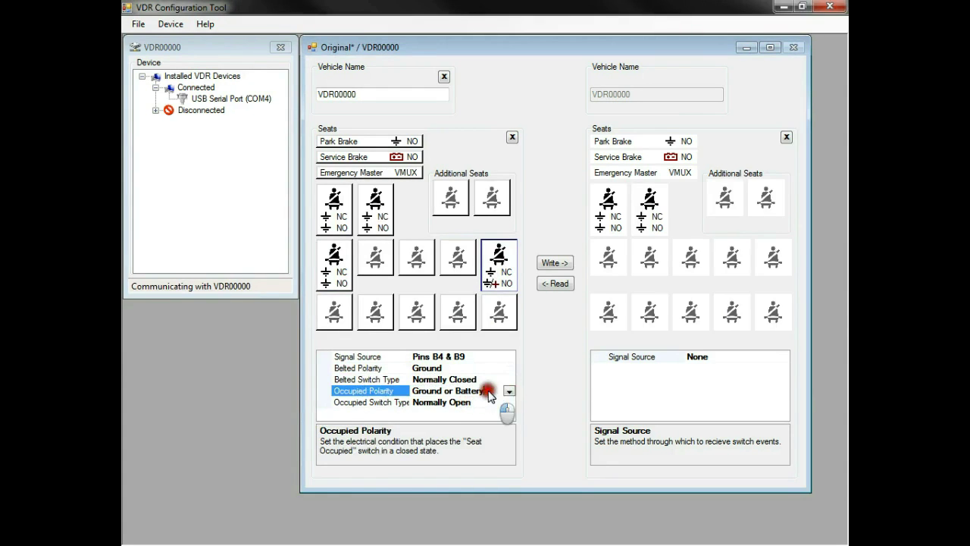
pyautogui.click(509, 391)
pyautogui.click(453, 402)
# Set Park and Service Brake sources to SAE J1939 and write the configuration to the device
pyautogui.click(370, 141)
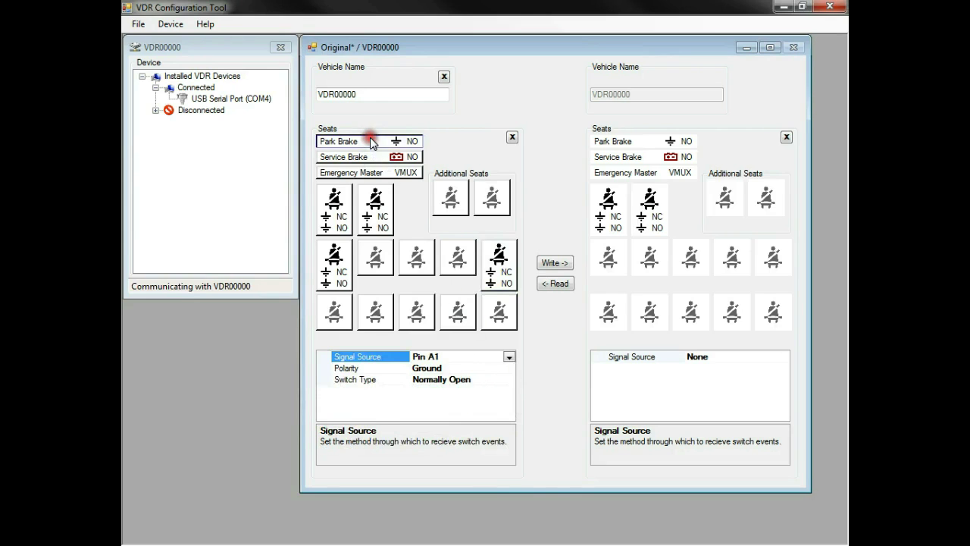
pyautogui.click(510, 356)
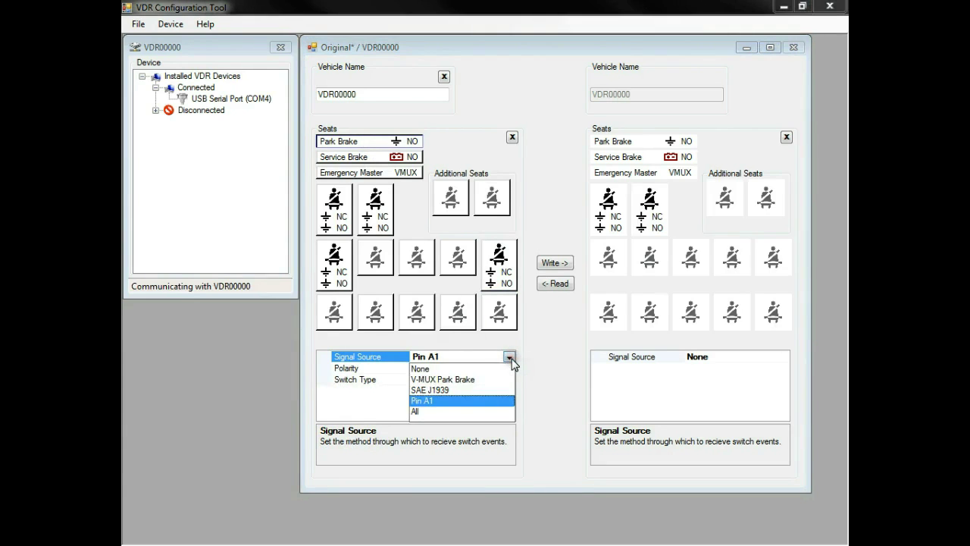
pyautogui.click(430, 389)
pyautogui.click(399, 156)
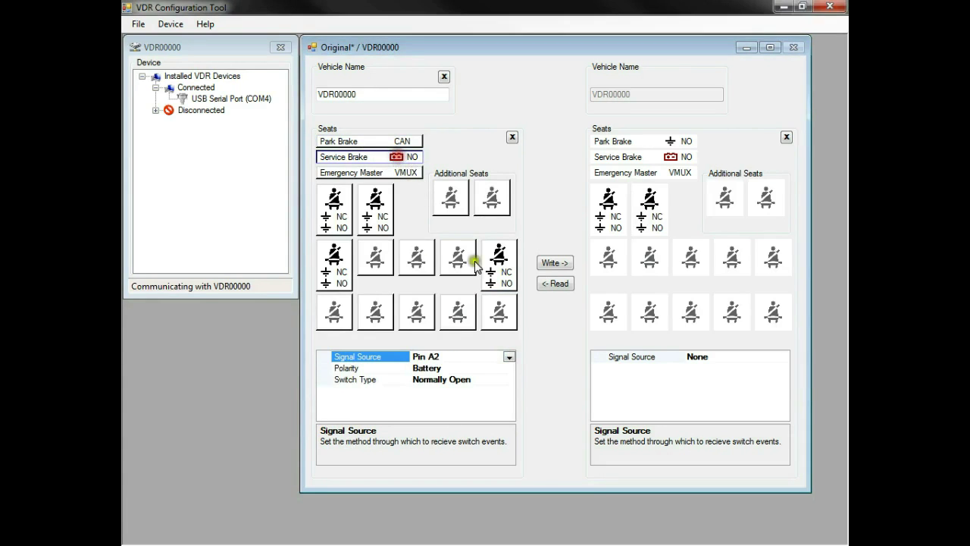
pyautogui.click(509, 356)
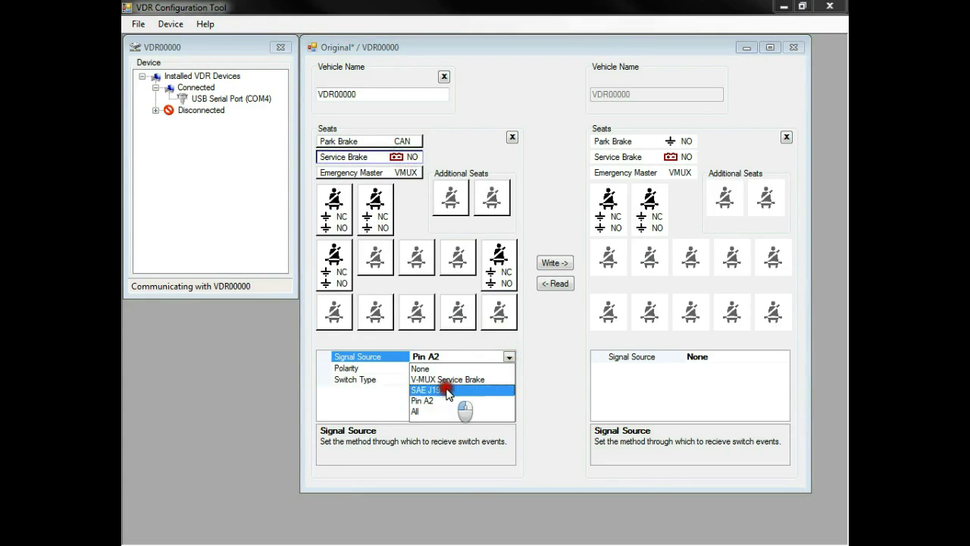
pyautogui.click(448, 391)
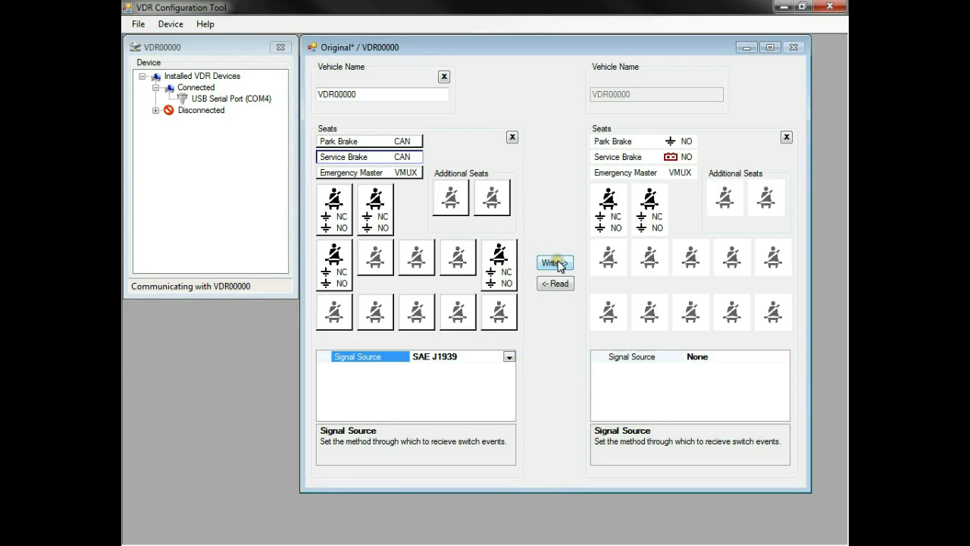
pyautogui.click(559, 264)
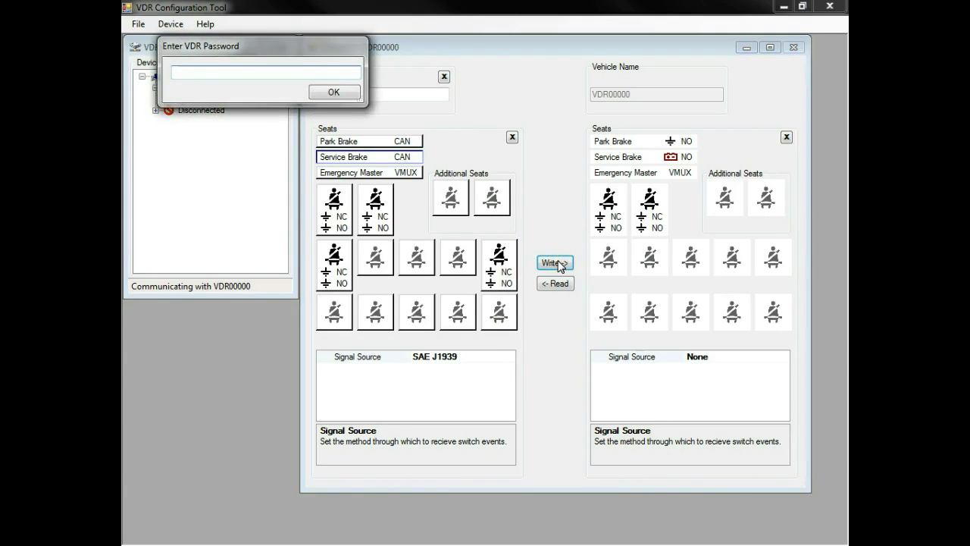
# Enter the VDR password to authorize writing the new configuration to the device
pyautogui.click(185, 70)
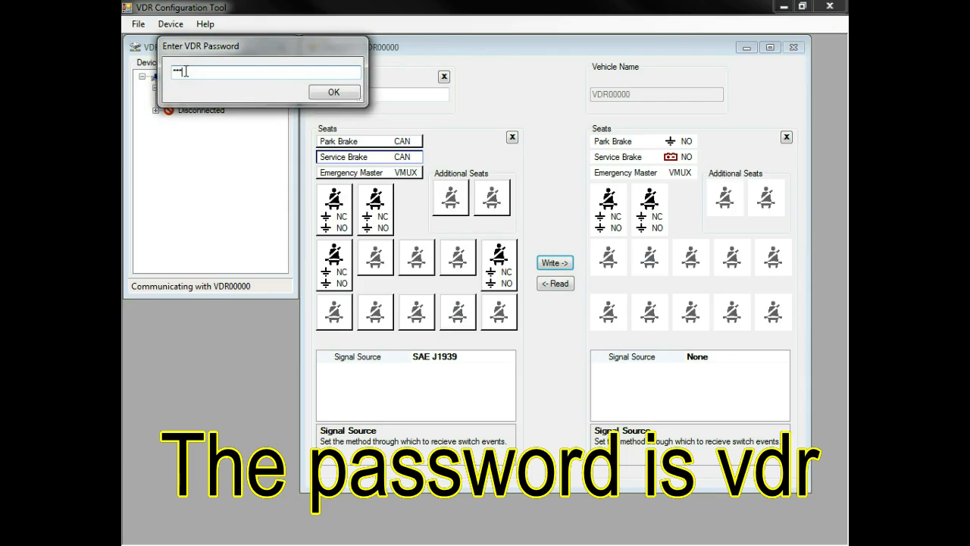
pyautogui.write('vdr')
pyautogui.click(327, 89)
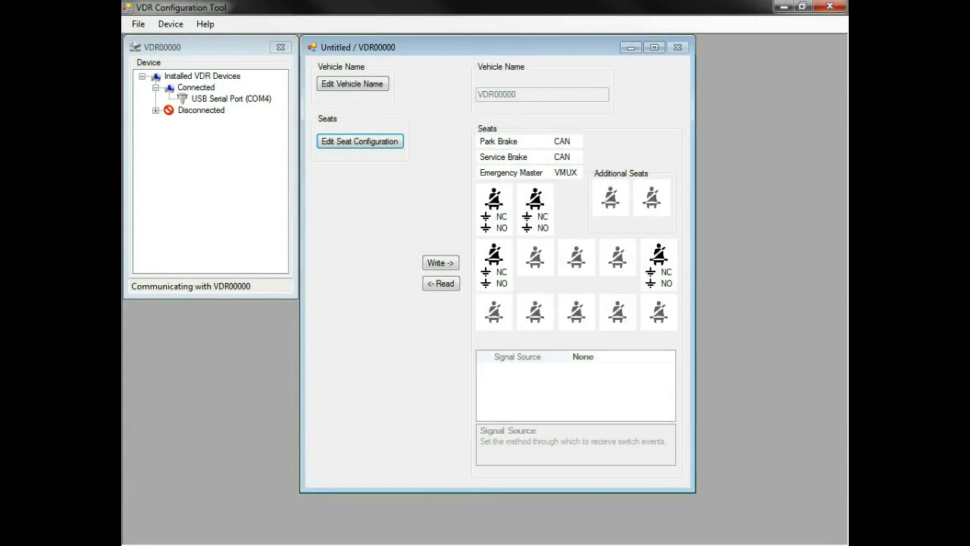
# Reopen Original.vdrconfig and write it back to the device, confirming with the password
pyautogui.click(389, 144)
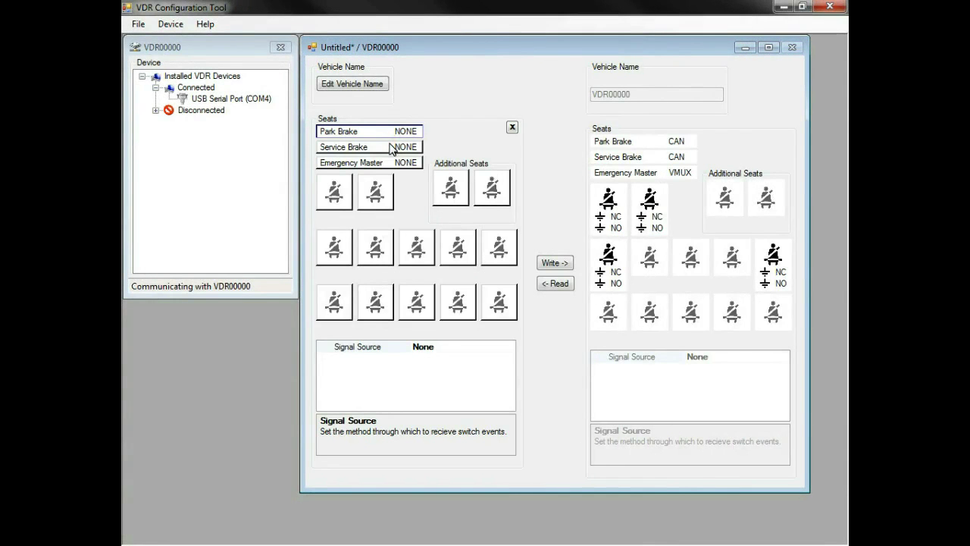
pyautogui.click(138, 25)
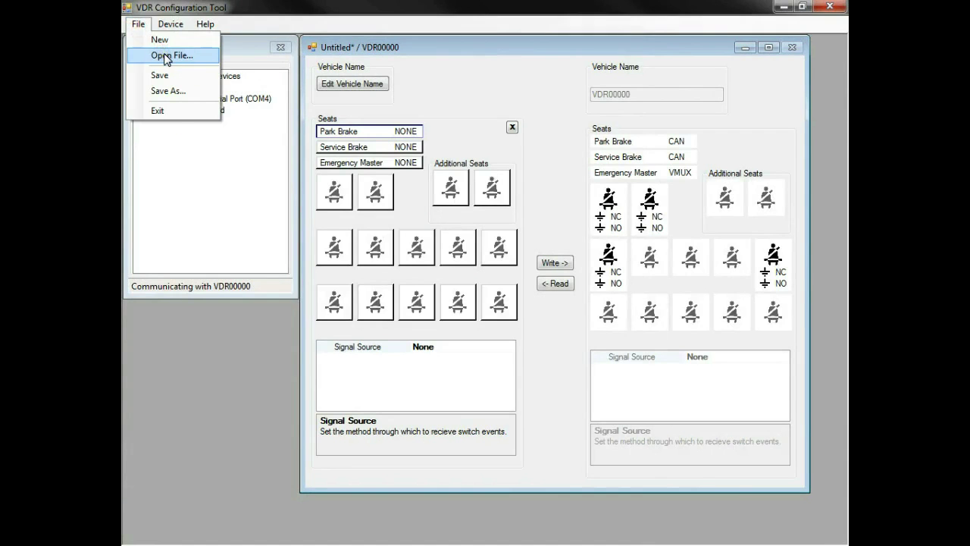
pyautogui.click(167, 57)
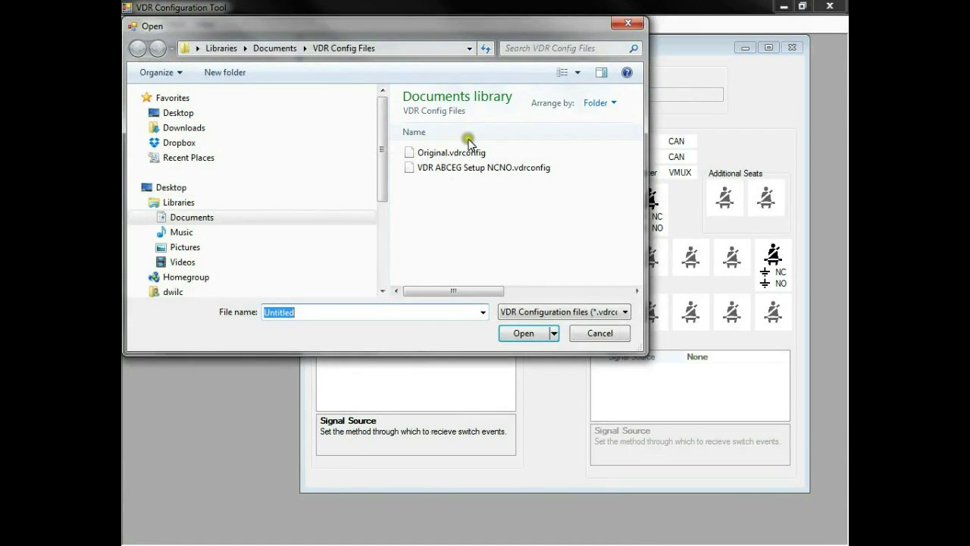
pyautogui.click(454, 154)
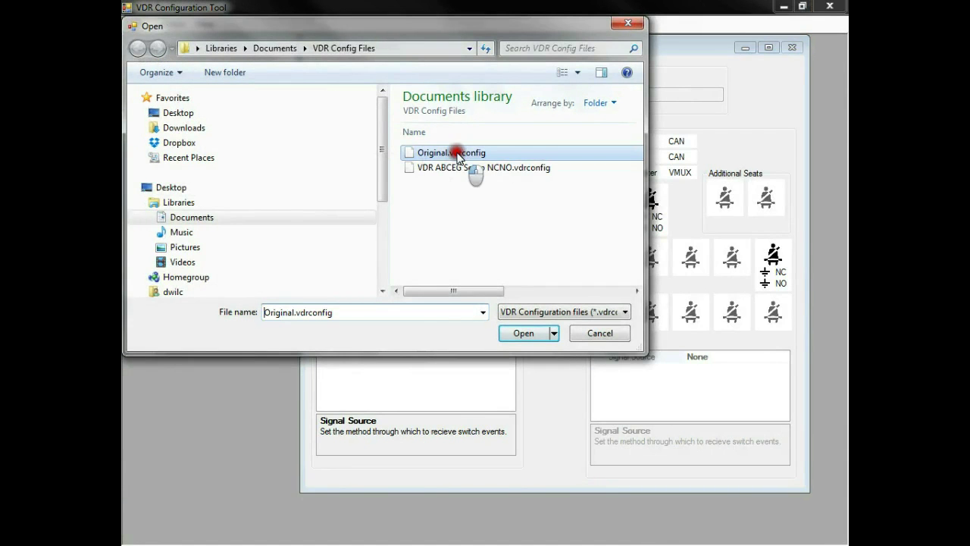
pyautogui.click(520, 335)
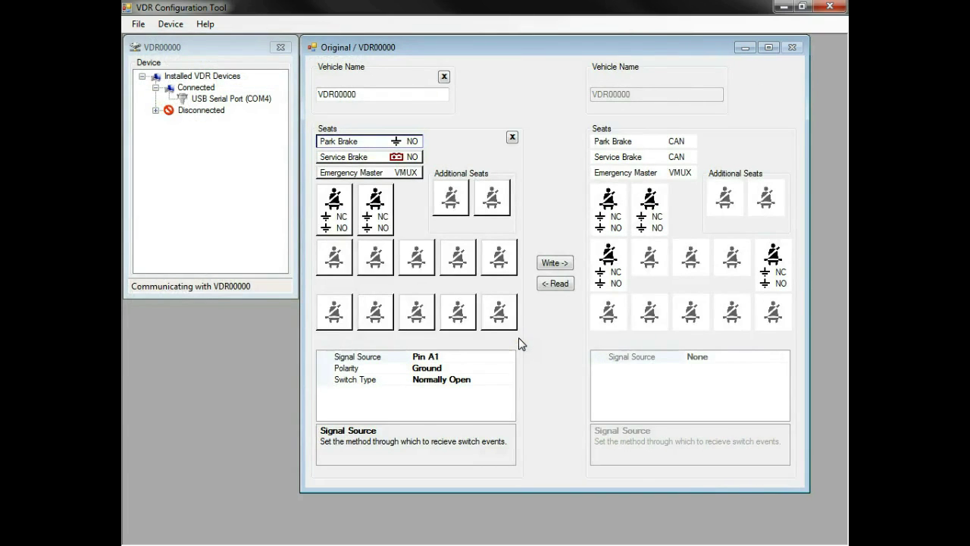
pyautogui.click(543, 265)
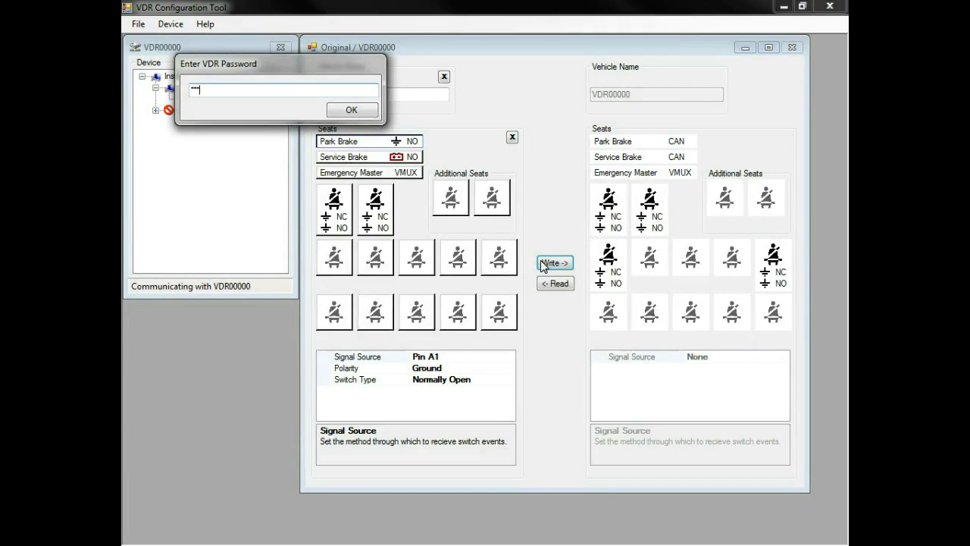
pyautogui.press('Return')
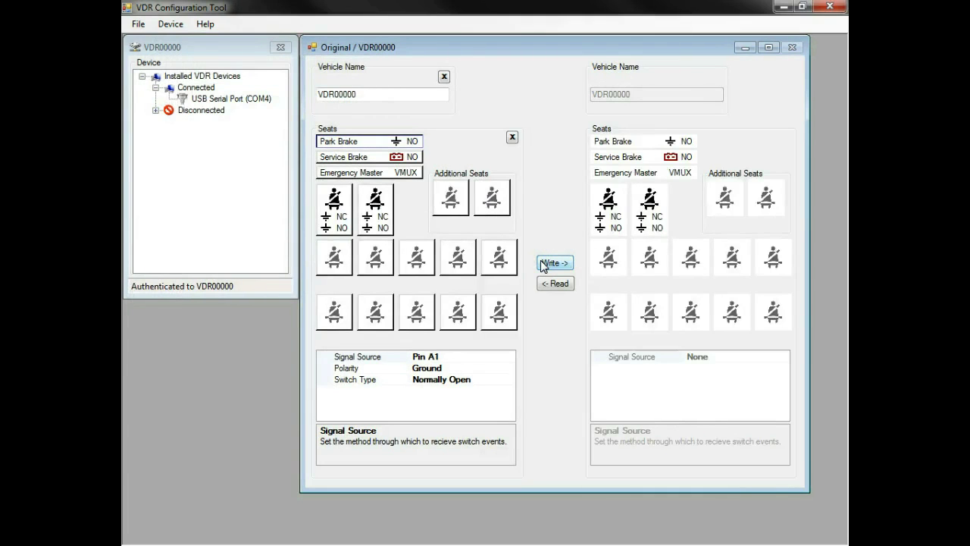